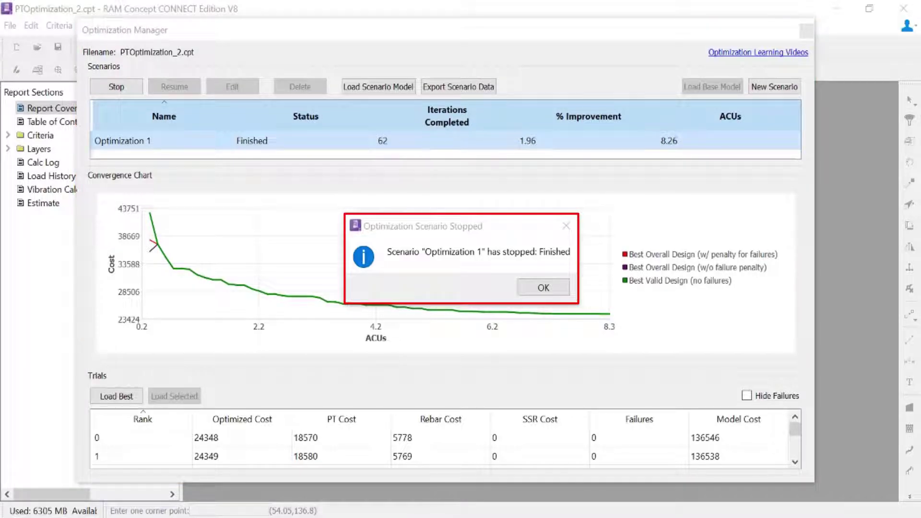
Dismiss the notice that Optimization 1 finished after 62 iterations with best trial cost 24348.
left_click(539, 288)
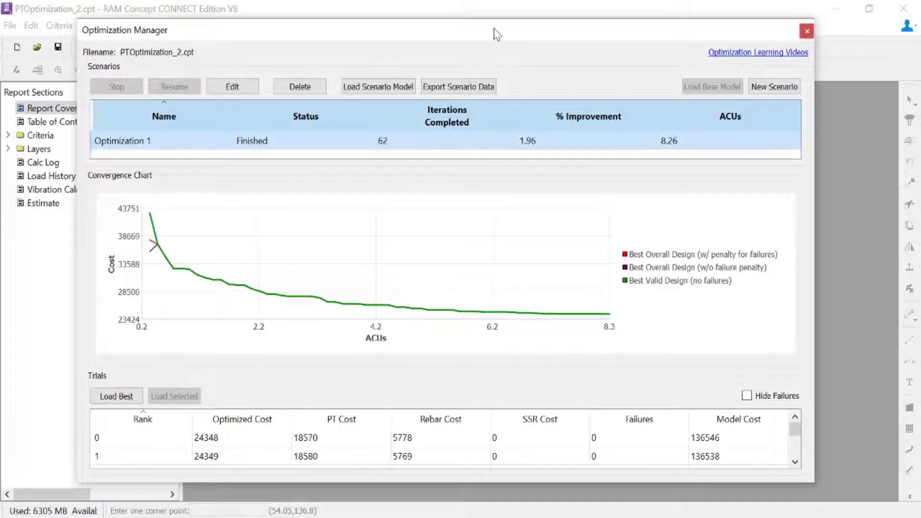
Hide failed trials and compare the rank 0 and rank 1 trials, ending on rank 0 (cost 24348).
left_click(747, 396)
left_click(141, 444)
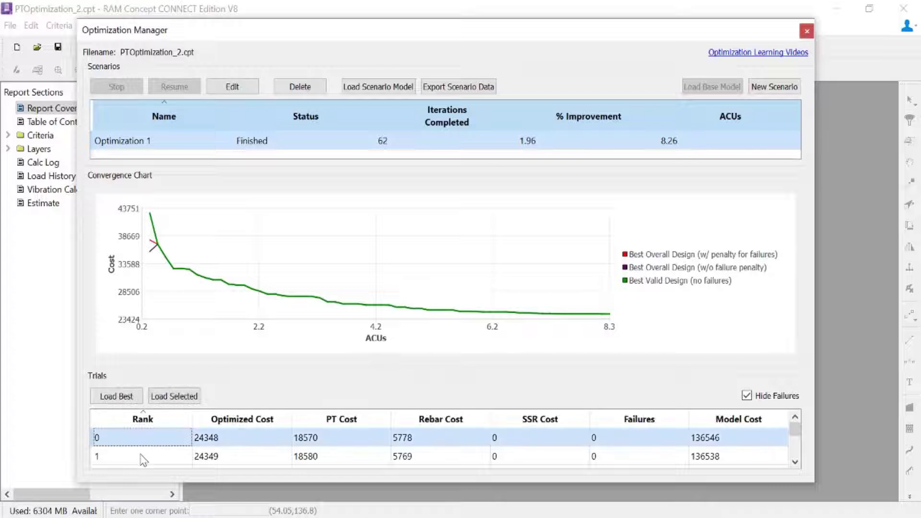
left_click(142, 457)
left_click(168, 445)
left_click(171, 456)
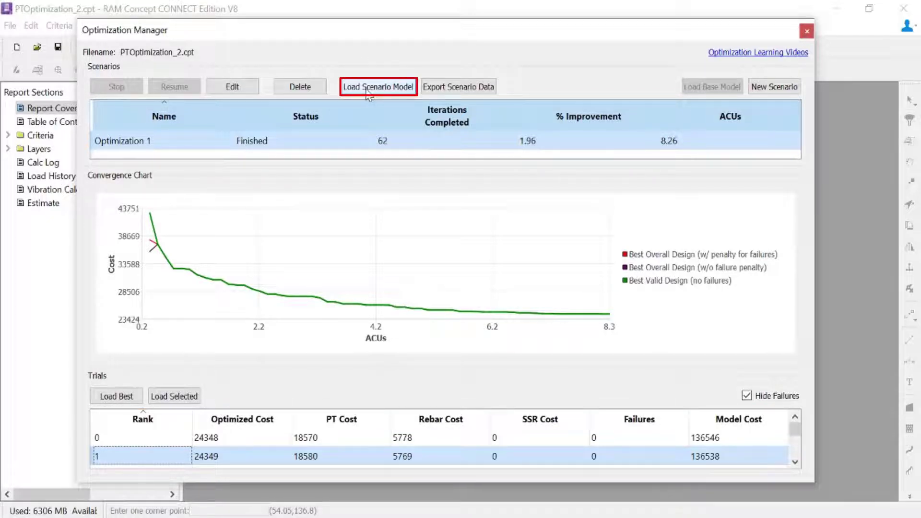
left_click(137, 440)
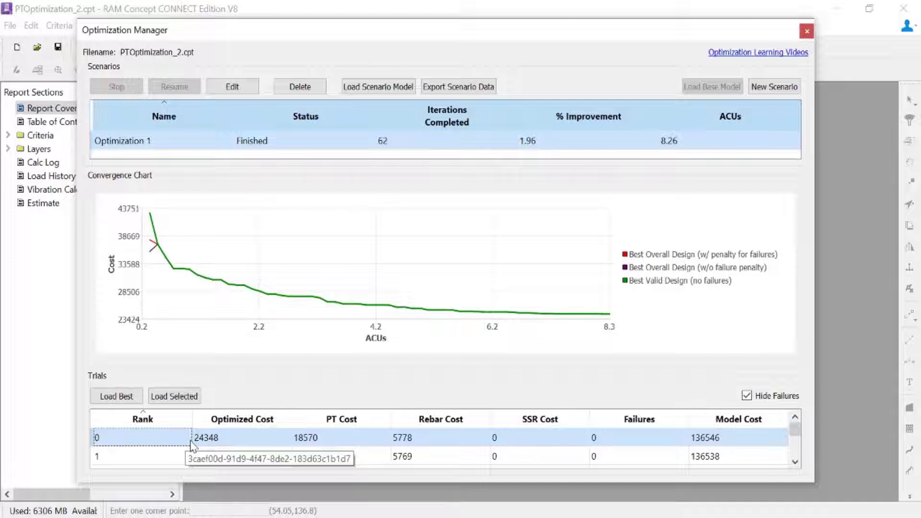
Load the best-cost trial into the model and close the Optimization Manager.
left_click(126, 398)
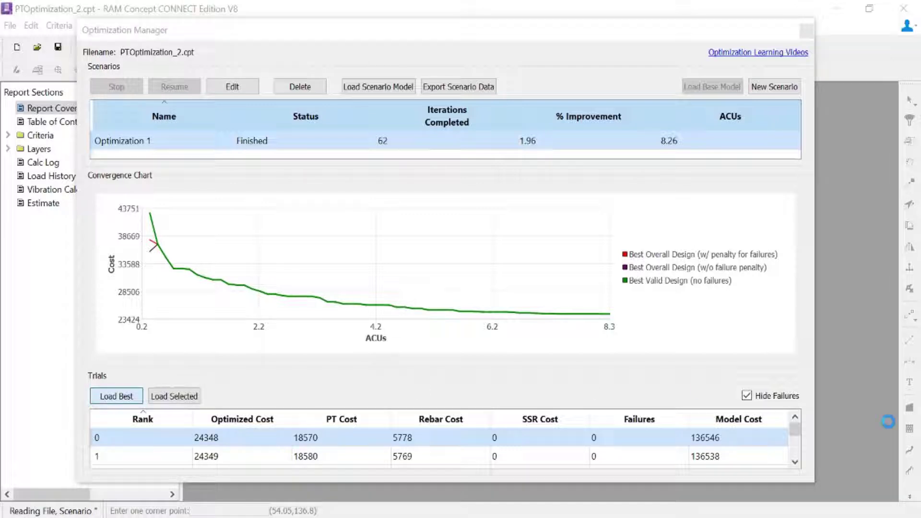
left_click(540, 35)
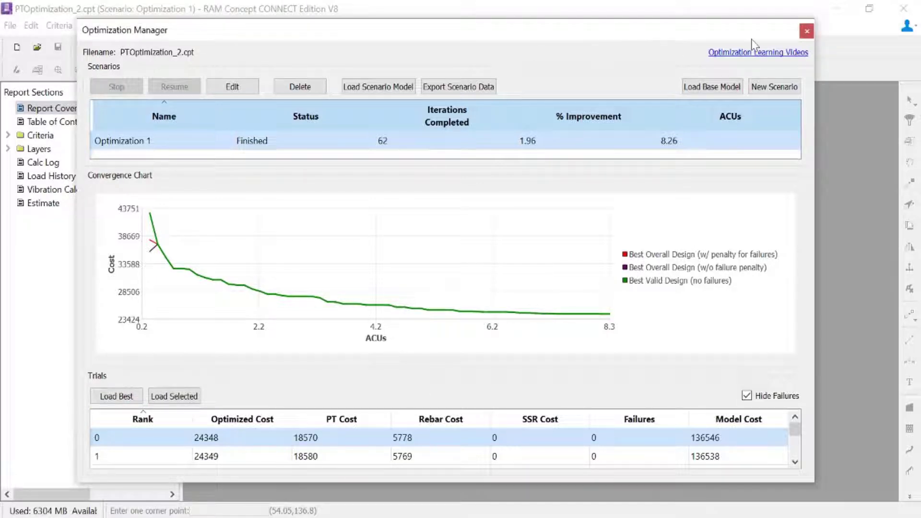
left_click(805, 33)
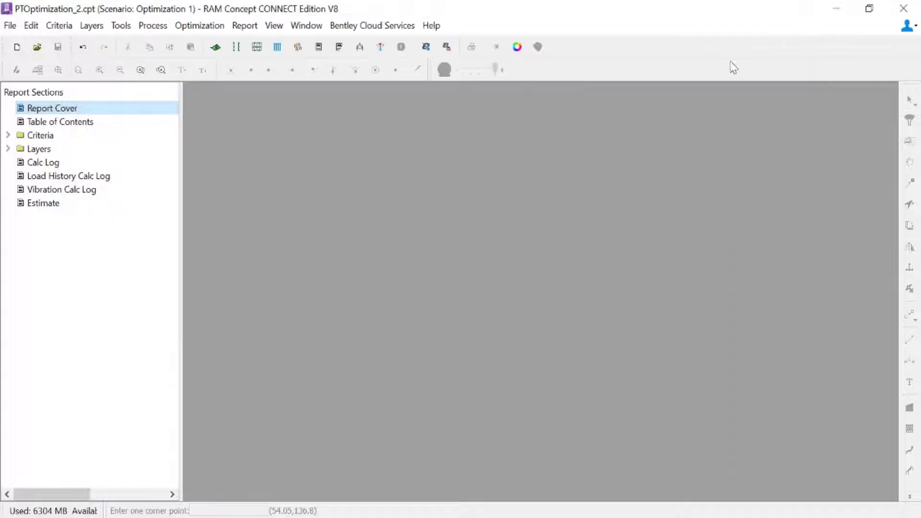
Open the Generated Latitude Tendon standard plan from the Latitude Prestressing layer.
left_click(91, 26)
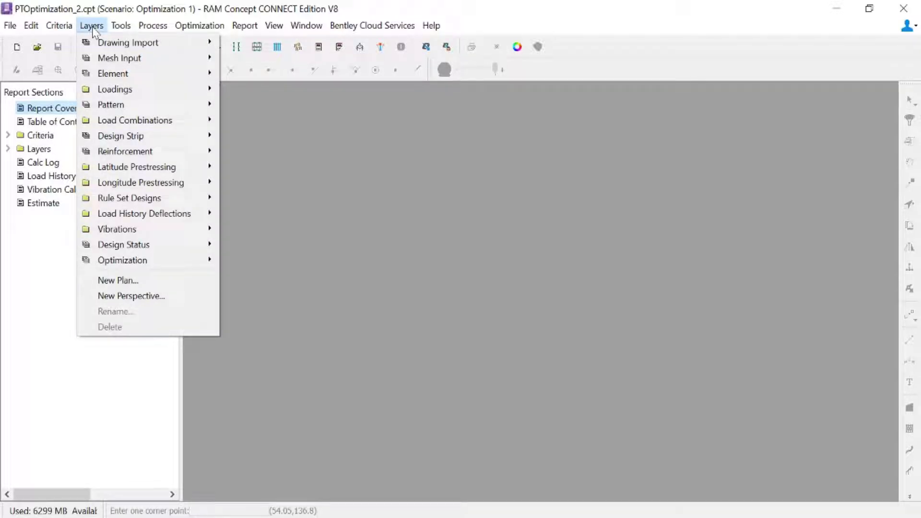
mouse_move(151, 169)
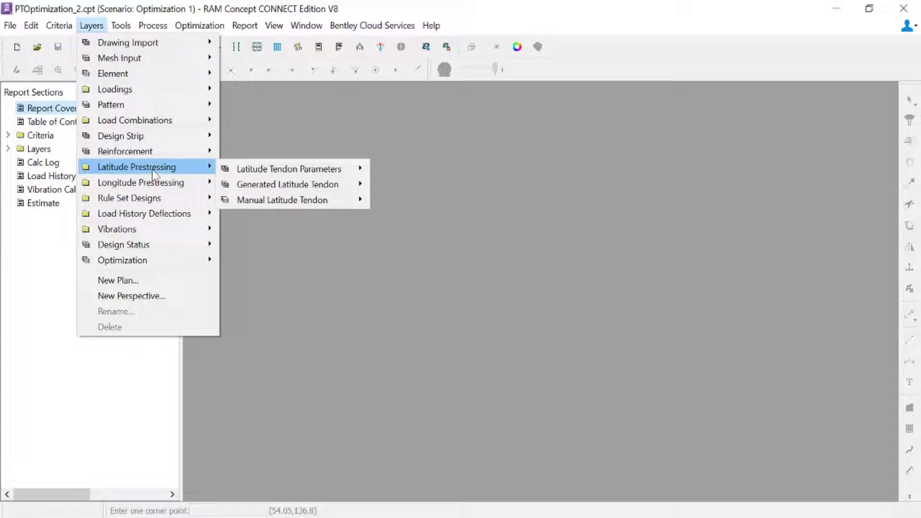
mouse_move(297, 191)
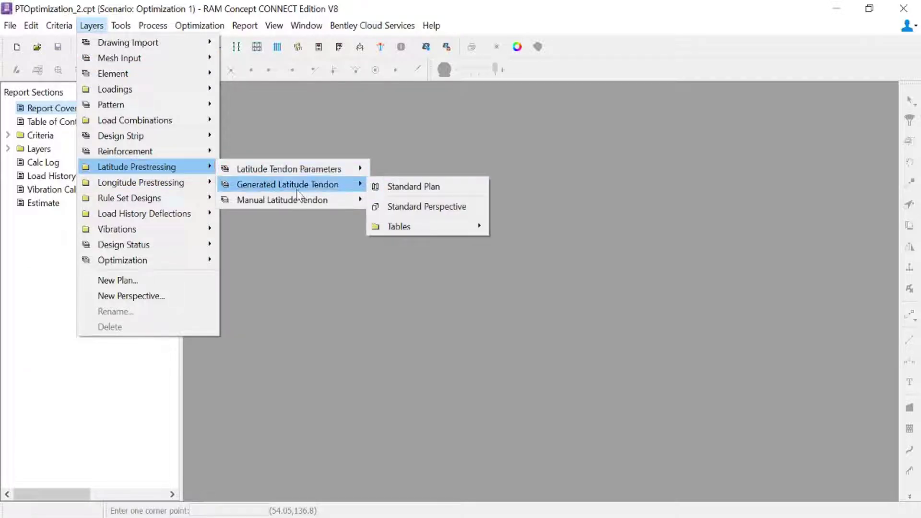
left_click(390, 192)
Open the Generated Longitude Tendon standard plan from the Longitude Prestressing layer.
left_click(91, 26)
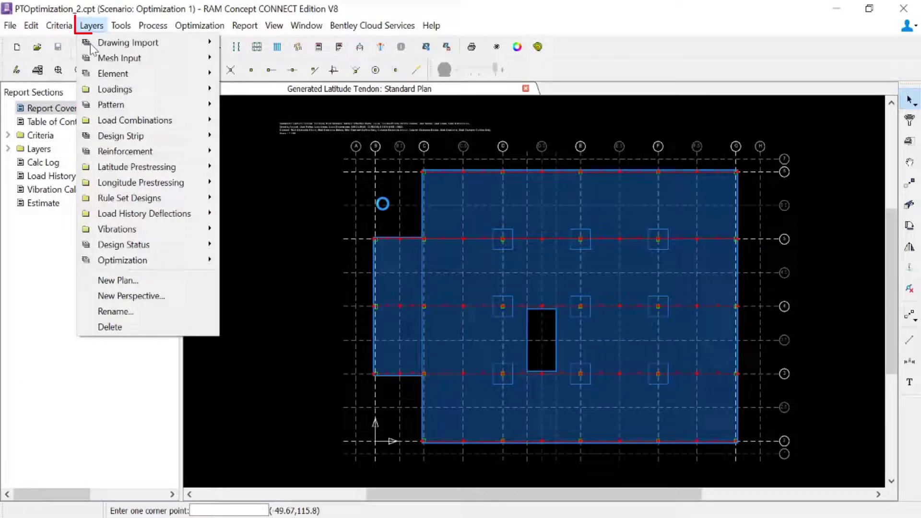
mouse_move(111, 184)
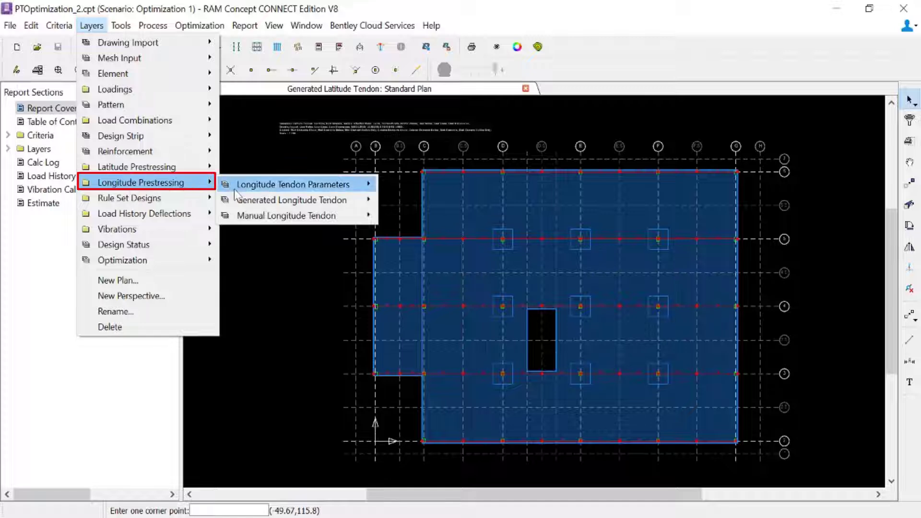
mouse_move(331, 205)
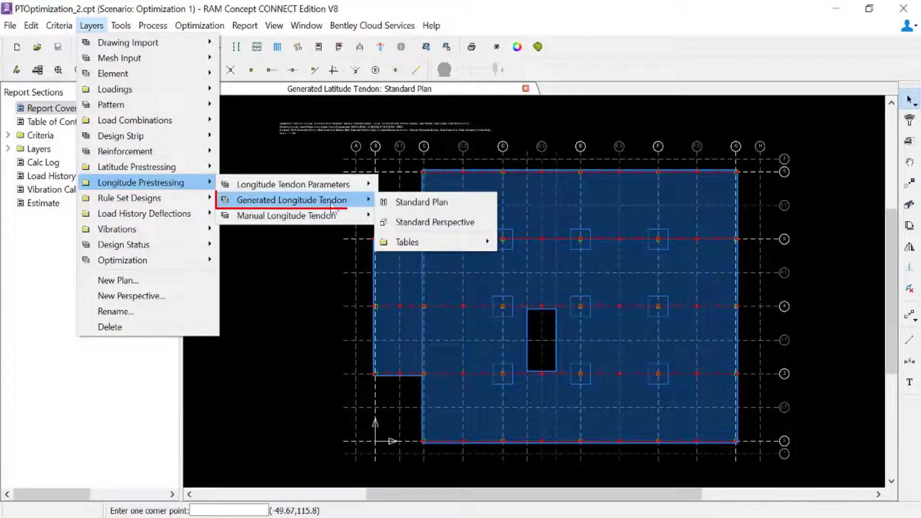
left_click(402, 202)
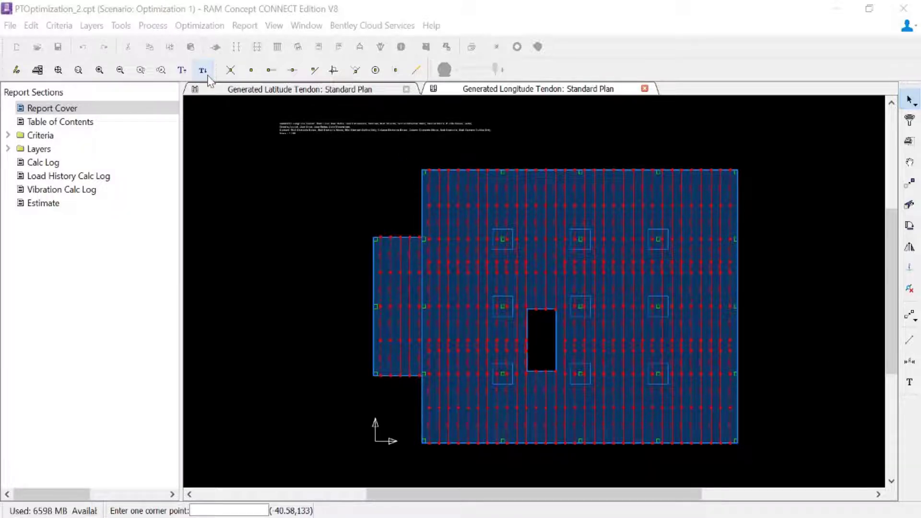
Show labels on the Generated Latitude Tendon plan and zoom around to review values like 18S, 21S, 27S.
left_click(246, 92)
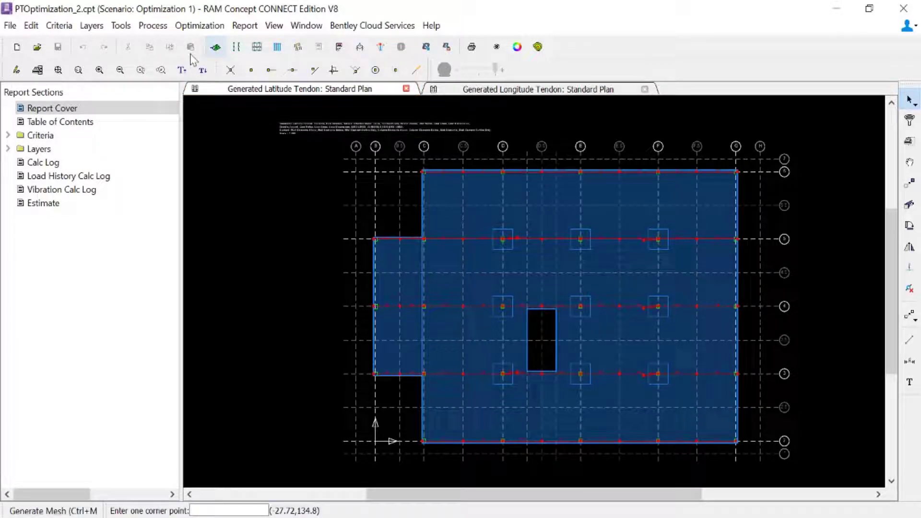
left_click(182, 71)
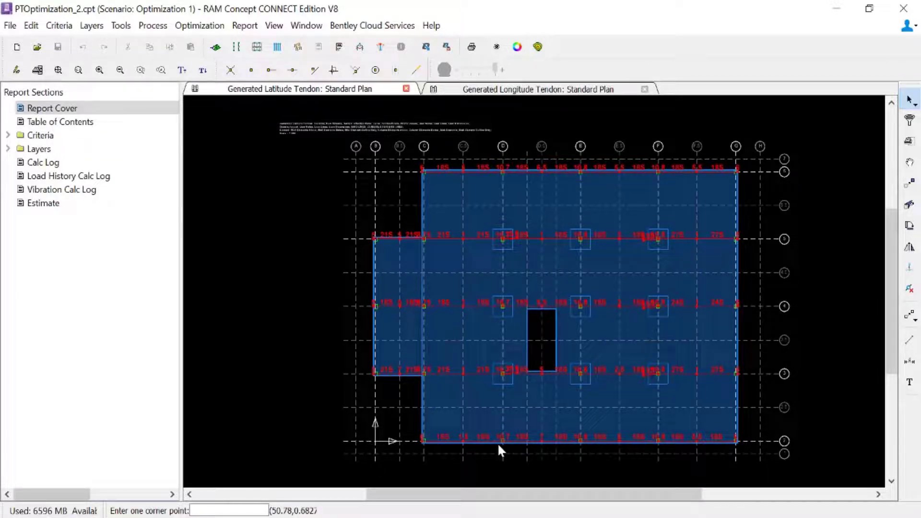
scroll(468, 456, "up", 2)
scroll(501, 462, "up", 1)
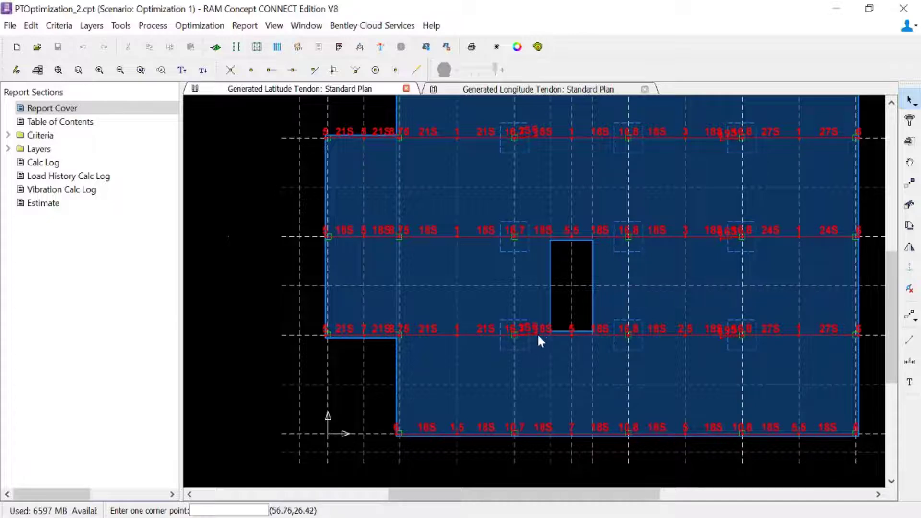
scroll(463, 334, "down", 1)
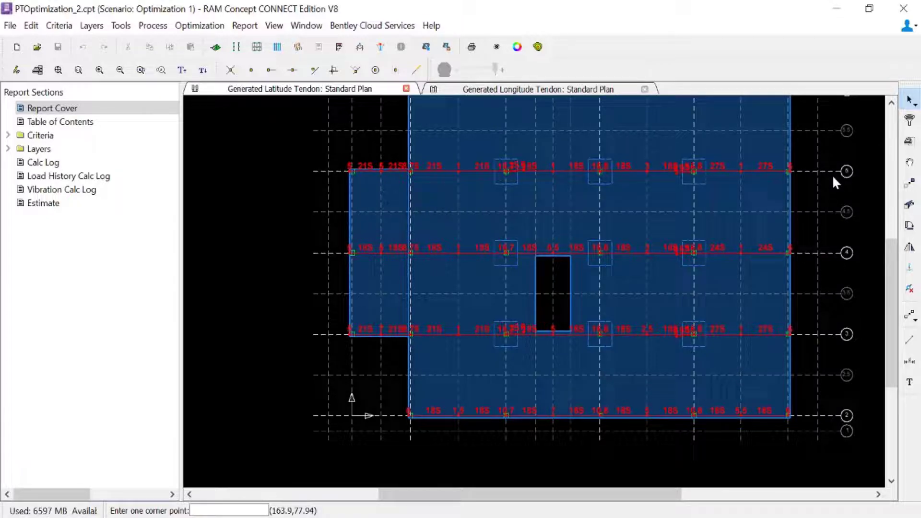
middle_click_drag(727, 242, 698, 263)
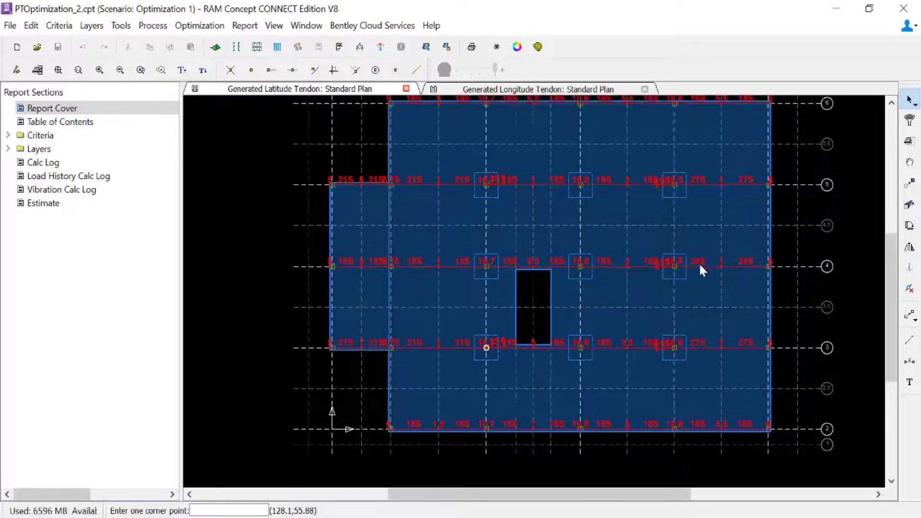
scroll(695, 267, "down", 1)
scroll(697, 276, "up", 1)
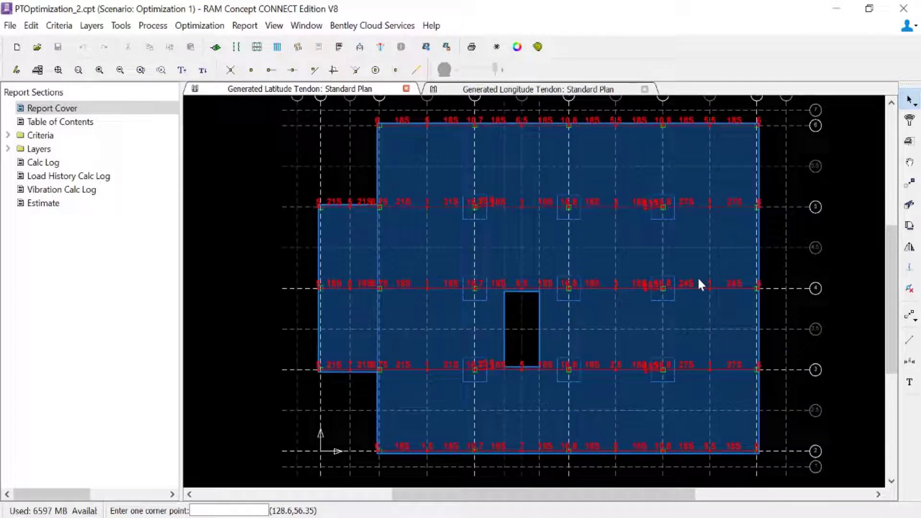
scroll(697, 275, "down", 1)
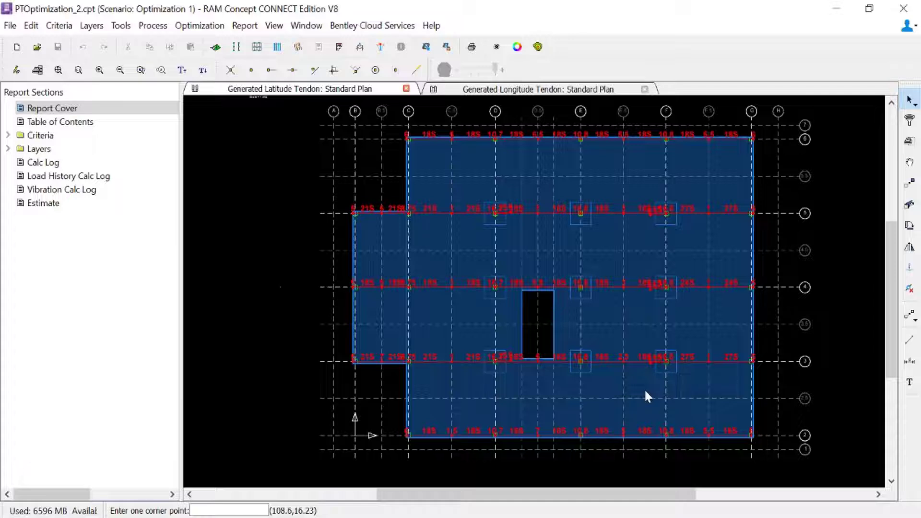
Review the Generated Longitude Tendon plan, zooming in and then fitting the whole slab in view.
left_click(518, 90)
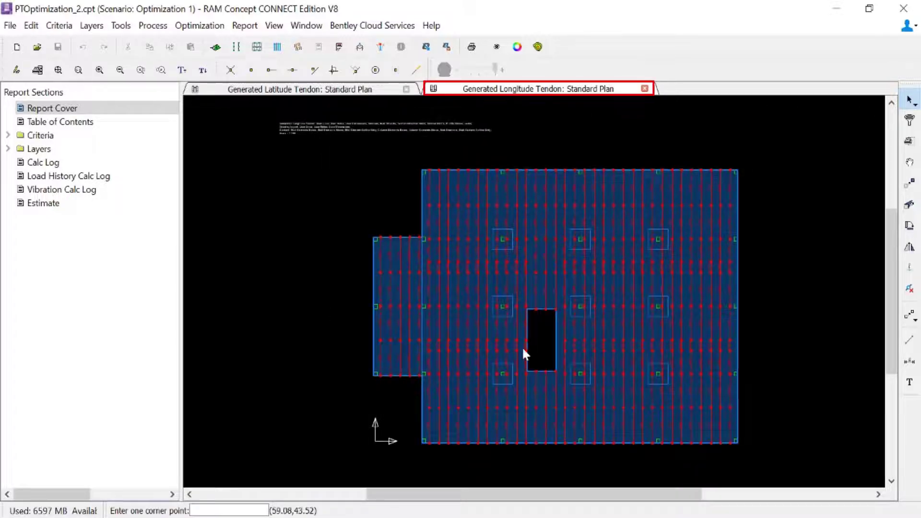
scroll(525, 354, "up", 1)
scroll(524, 359, "up", 1)
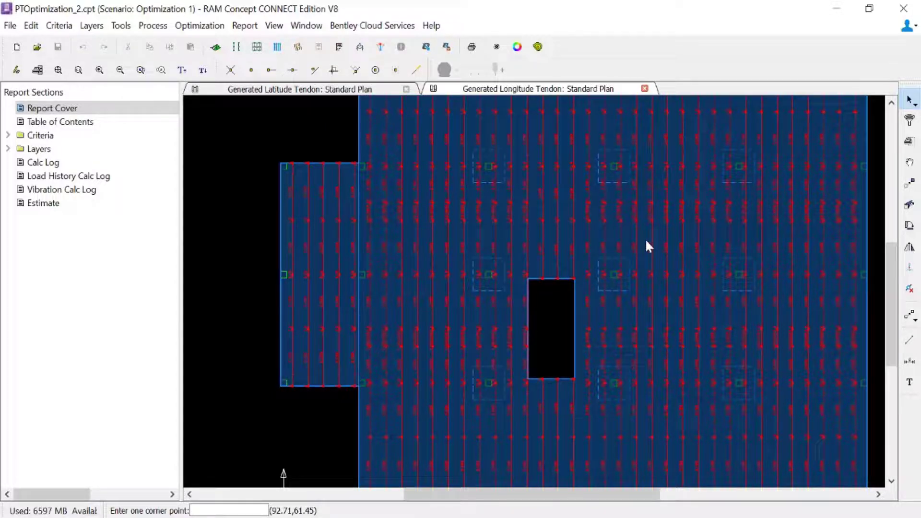
scroll(646, 243, "down", 1)
scroll(643, 245, "down", 1)
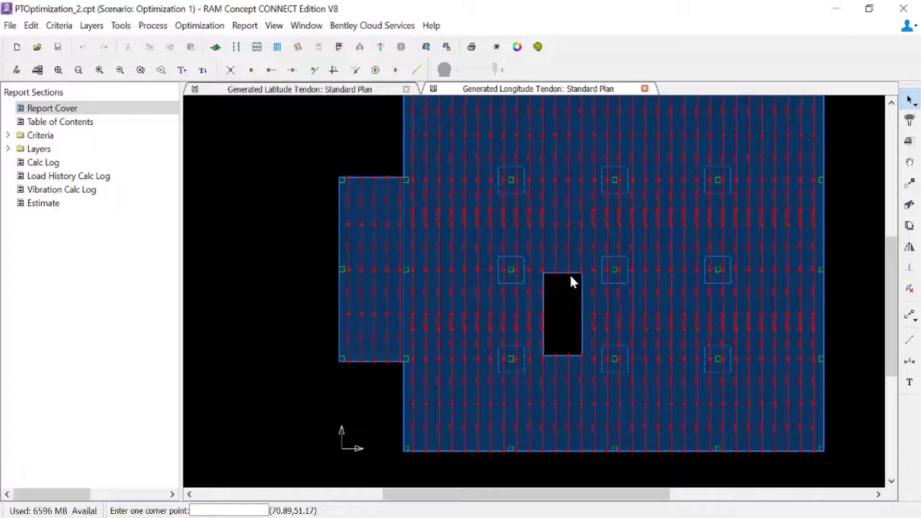
left_click(59, 70)
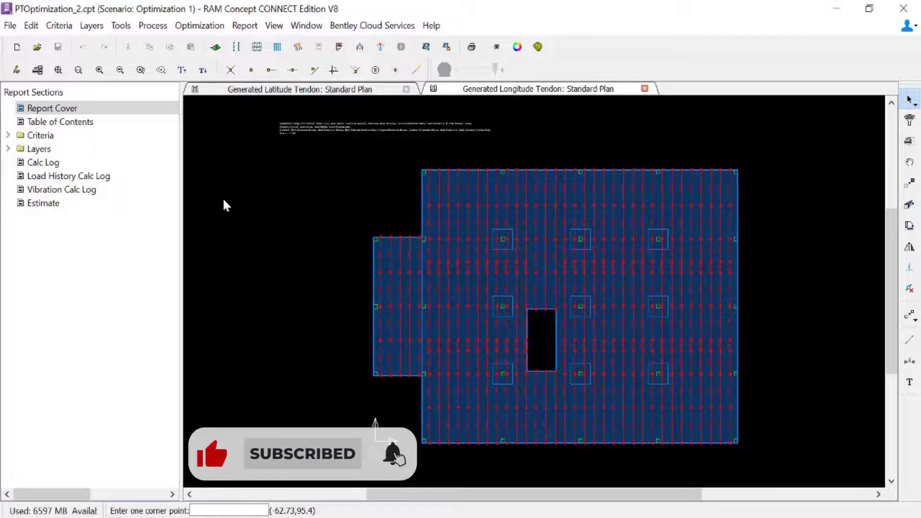
Regenerate the slab mesh at 3 ft element size and run Calc All.
left_click(214, 47)
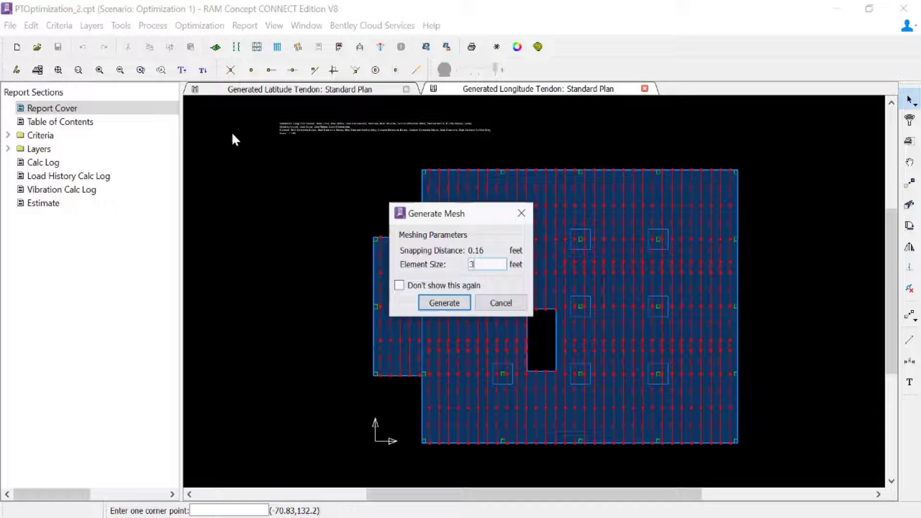
left_click(427, 302)
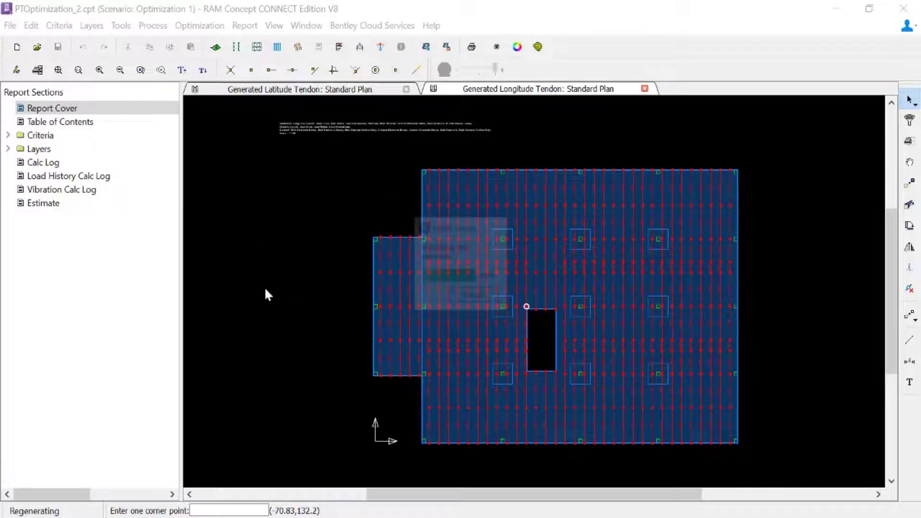
left_click(319, 47)
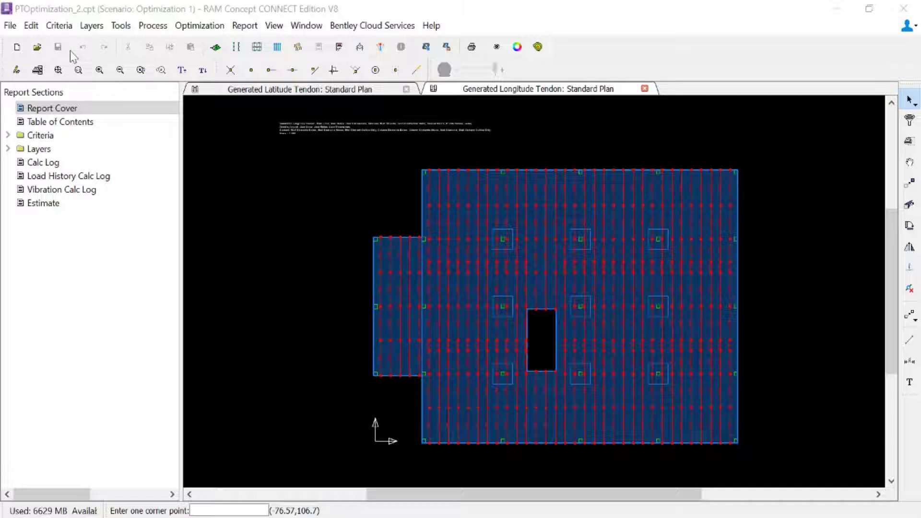
Open the Design Status plan and enlarge its text to read each span's OK status.
left_click(89, 27)
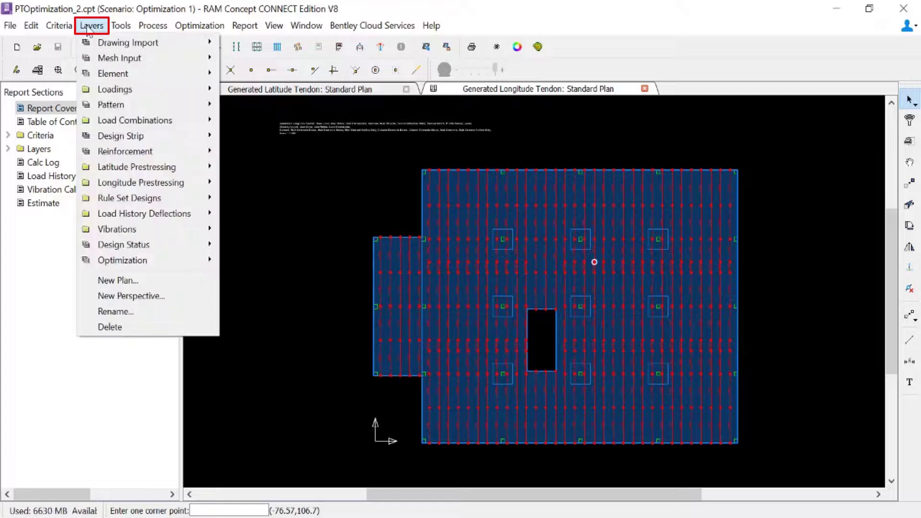
mouse_move(160, 243)
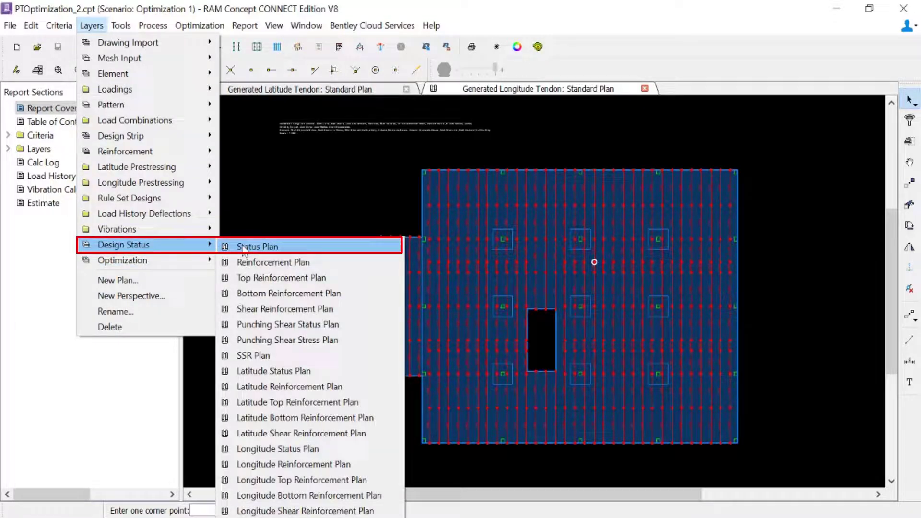
left_click(235, 246)
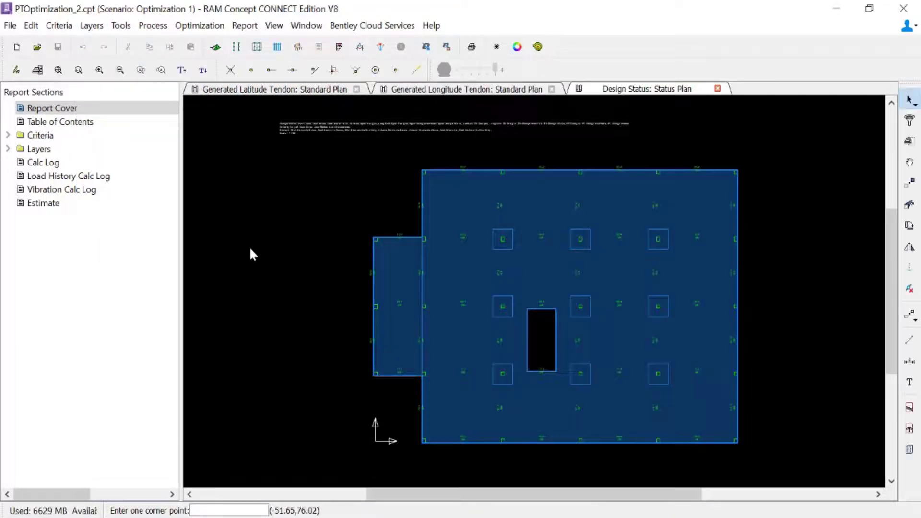
left_click(181, 70)
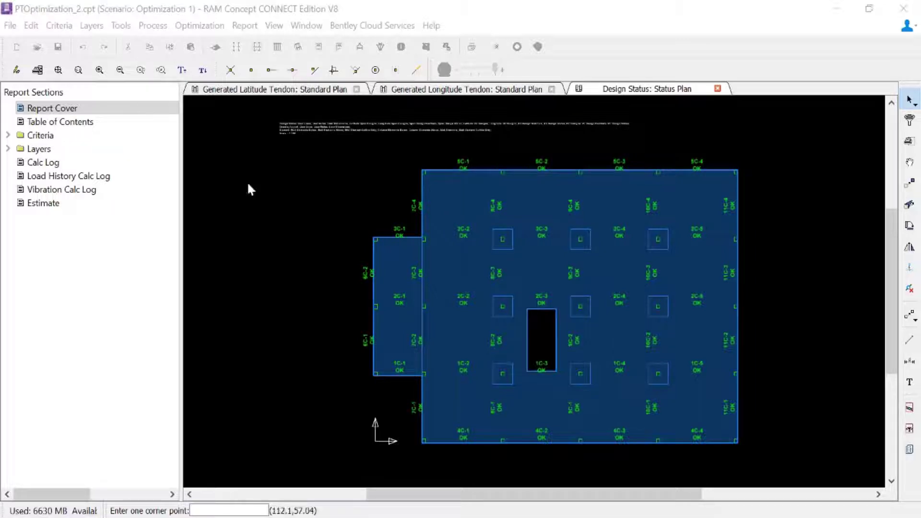
Open the Service Design Top Stress plan, then the Service Design Bottom Stress plan.
left_click(94, 27)
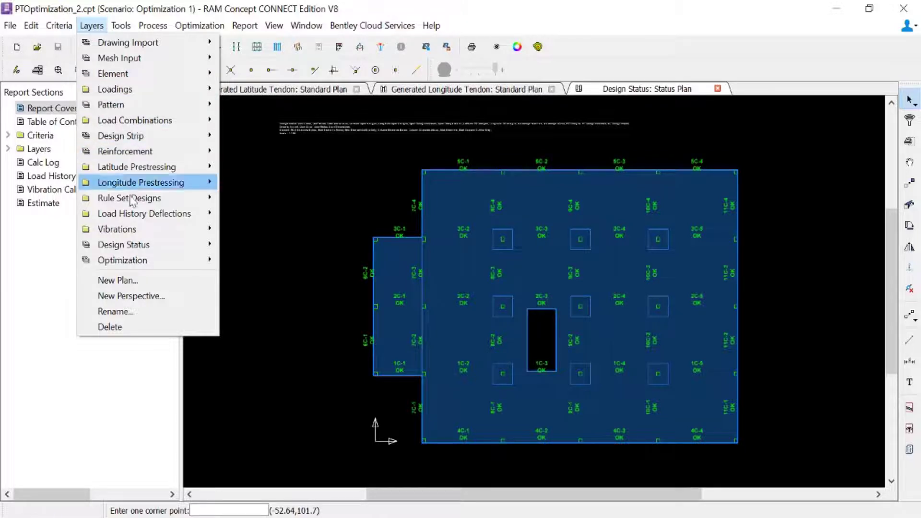
mouse_move(127, 199)
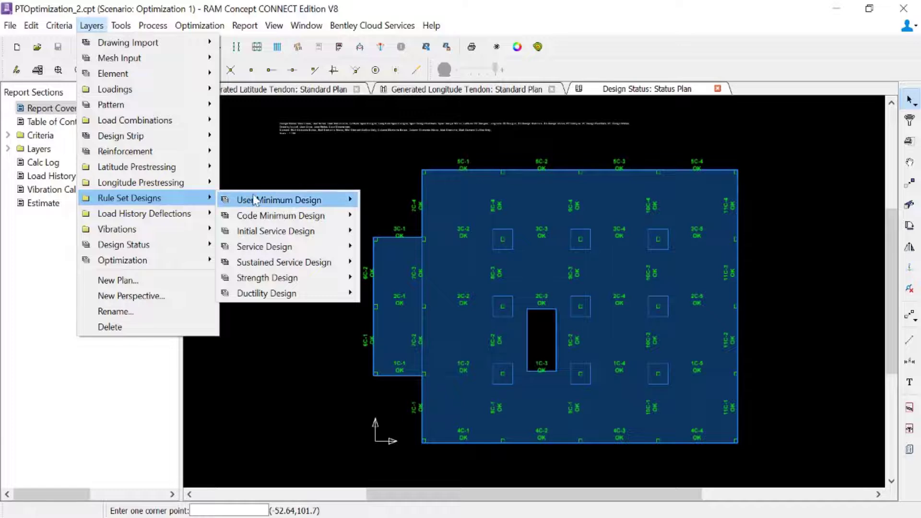
mouse_move(253, 247)
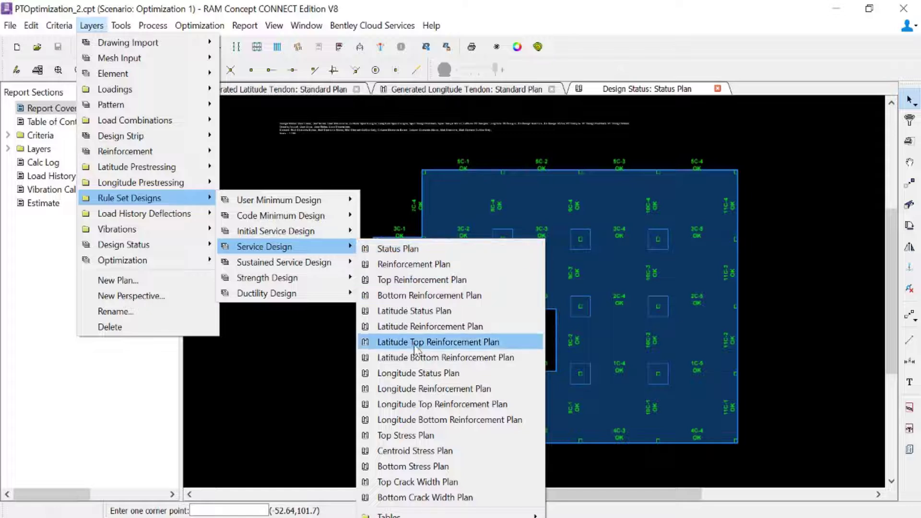
left_click(409, 435)
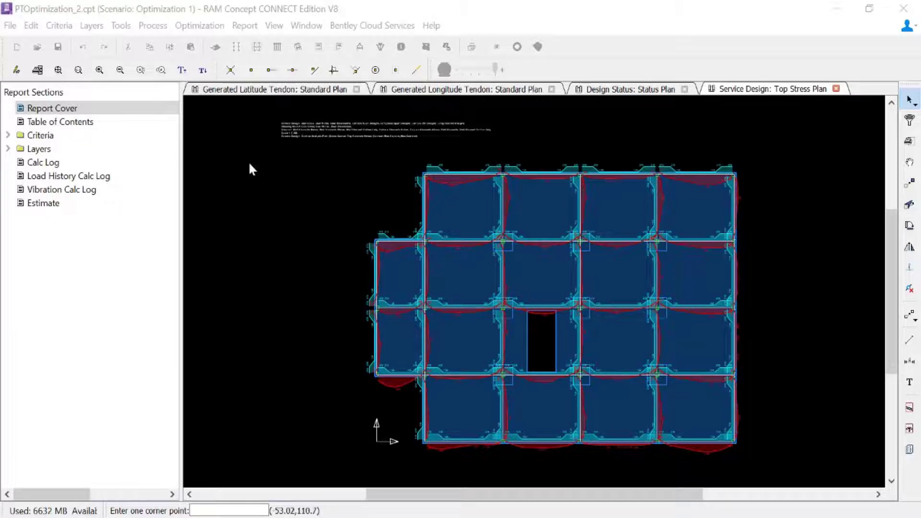
left_click(92, 25)
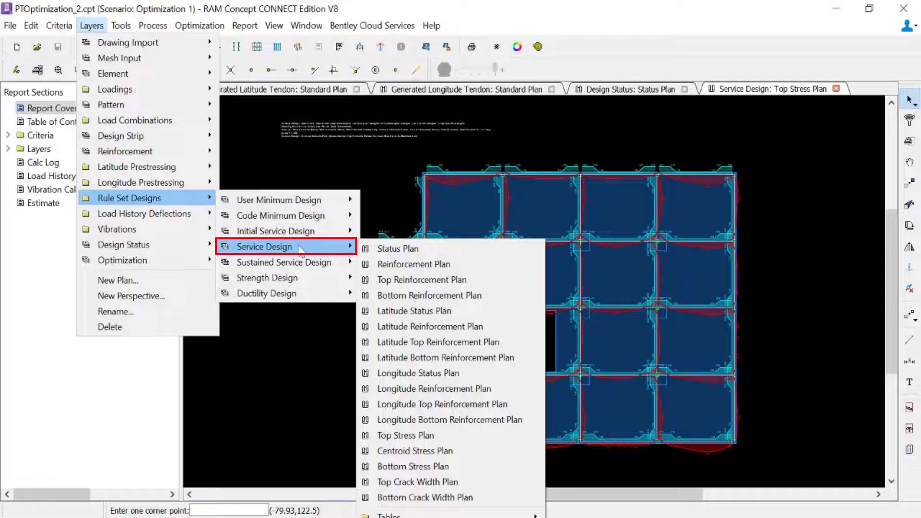
left_click(426, 468)
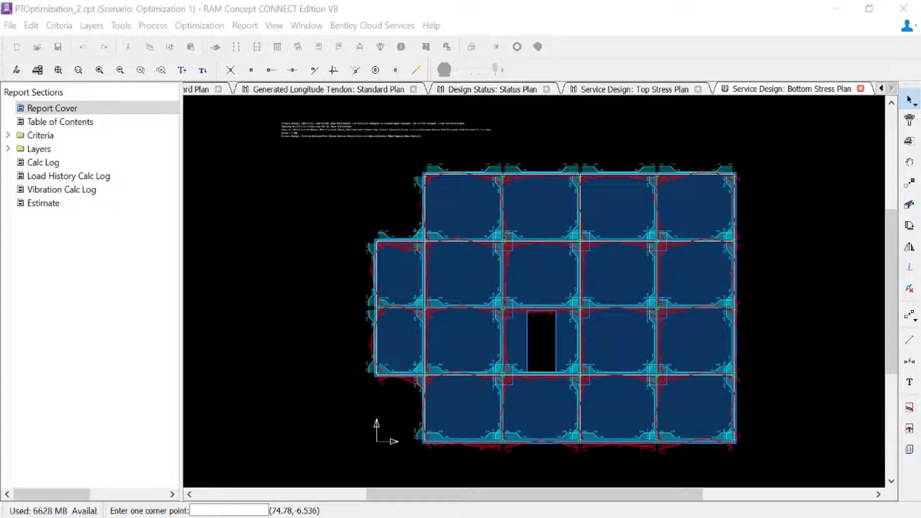
Open the Reinforcement Bottom Bars plan to see the slab's bottom rebar.
left_click(92, 25)
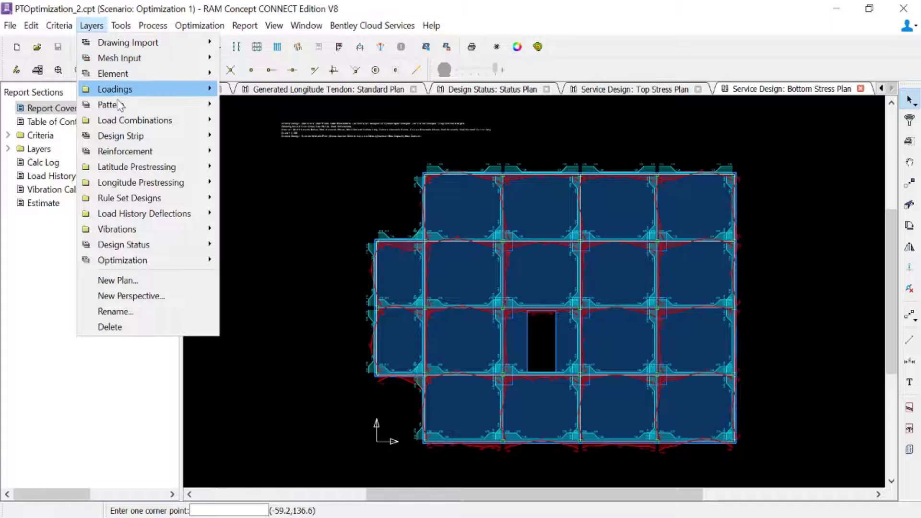
mouse_move(147, 152)
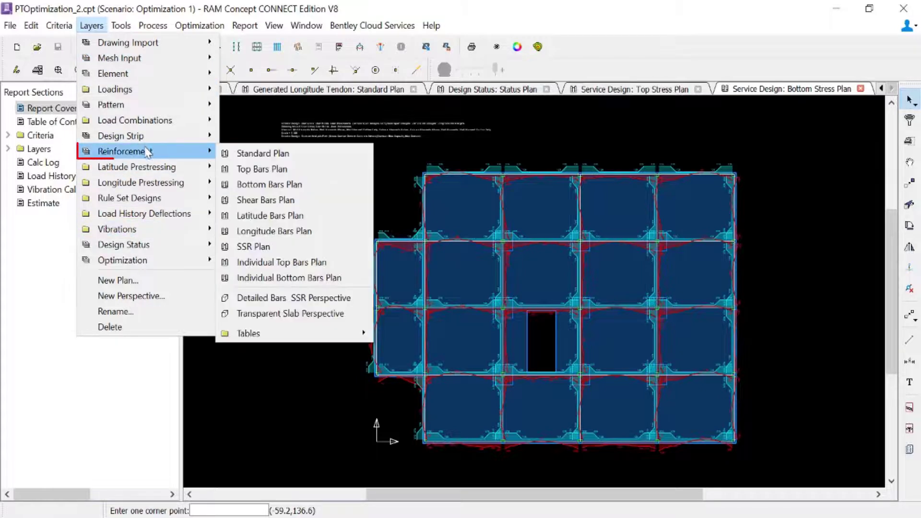
left_click(266, 184)
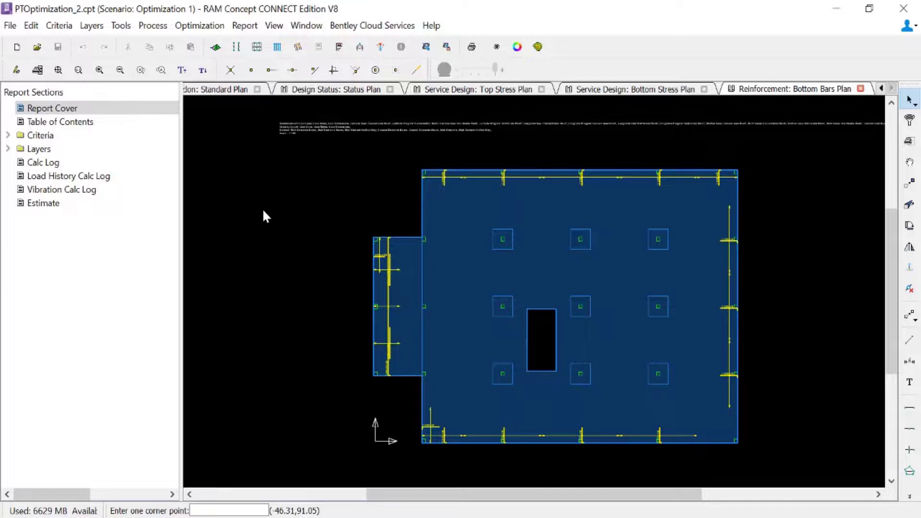
From the Optimization Manager, reload the PTOptimization_2.cpt base model in place of the Optimization 1 scenario.
left_click(198, 25)
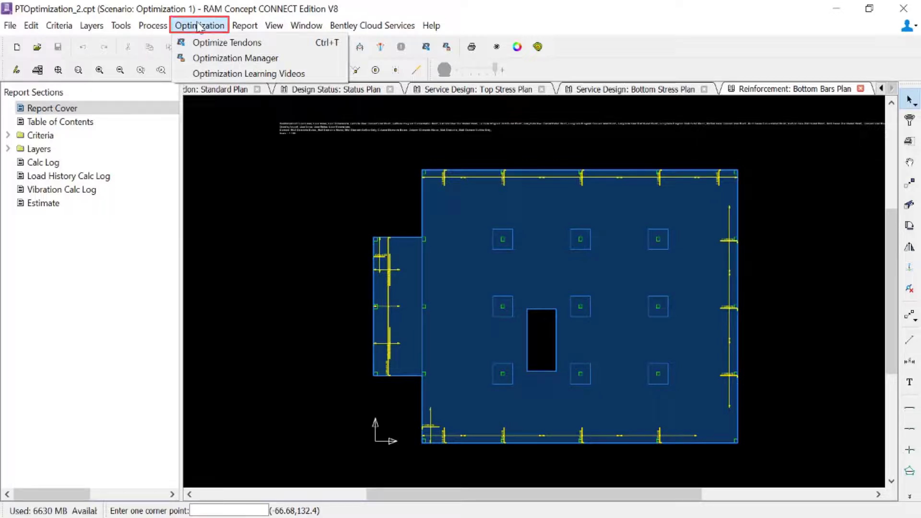
left_click(205, 60)
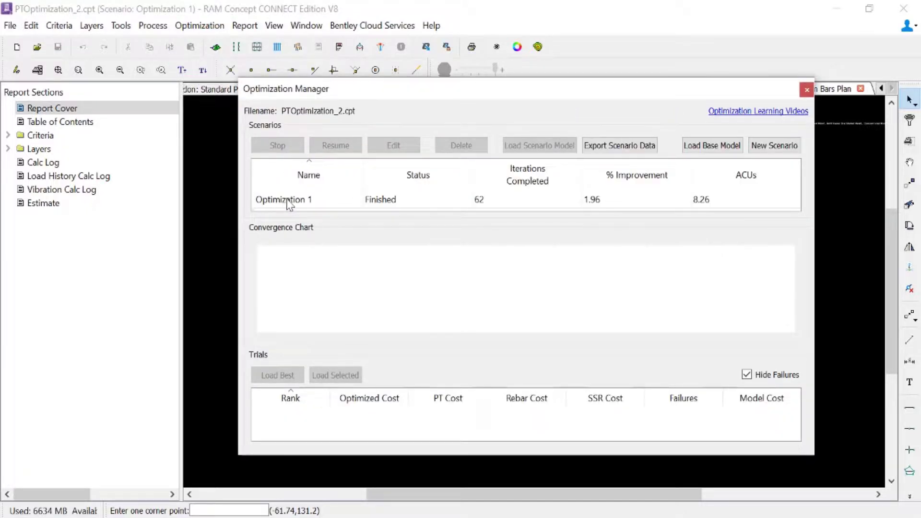
left_click(289, 201)
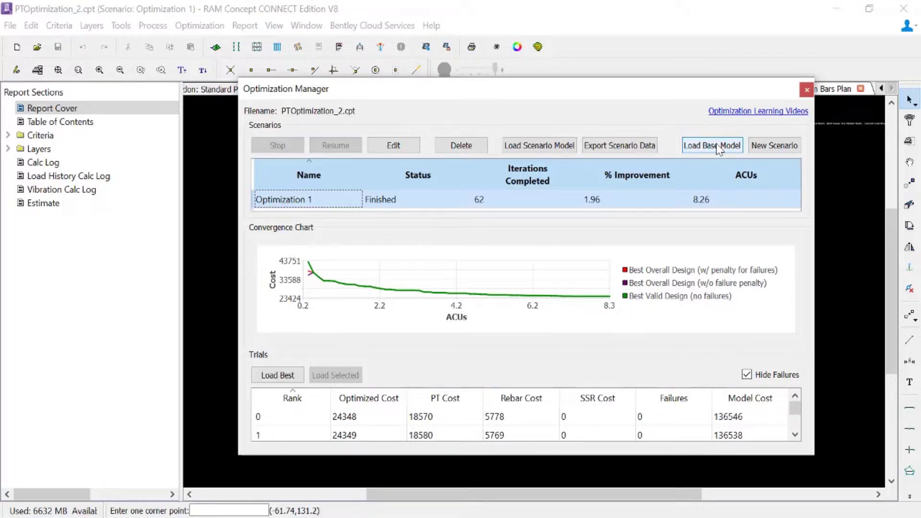
left_click(718, 147)
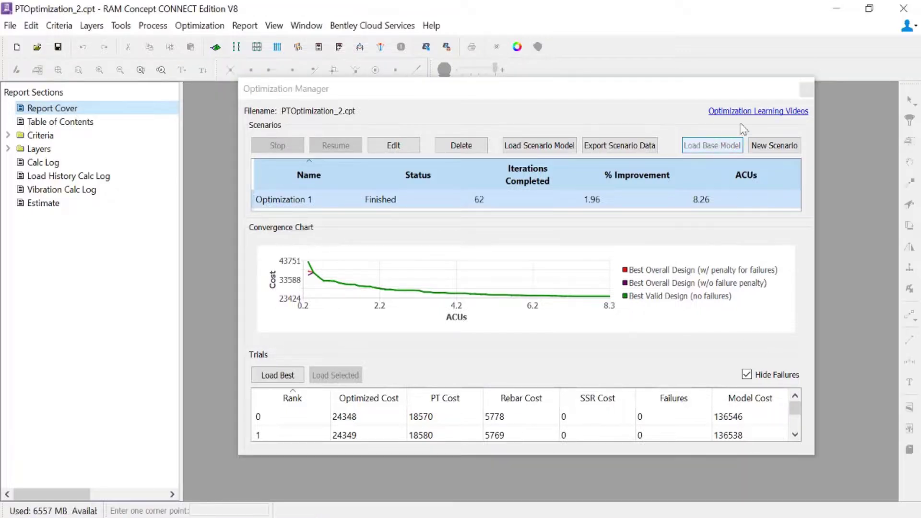
Close the Optimization Manager and show the Latitude Tendon Parameters standard plan under Latitude Prestressing.
left_click(806, 89)
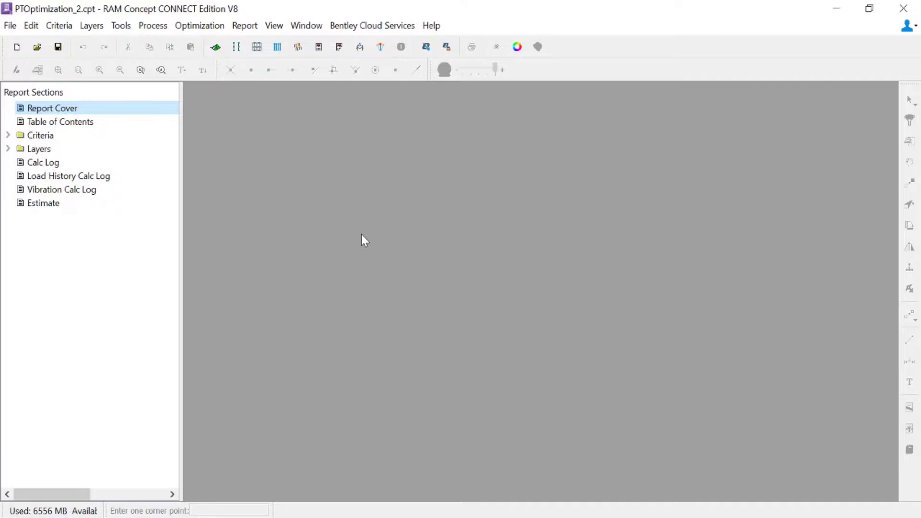
left_click(90, 25)
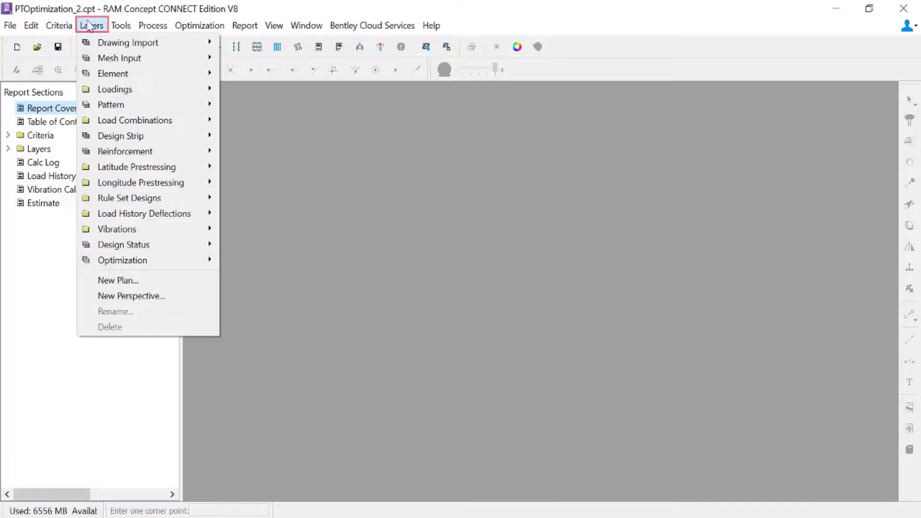
mouse_move(127, 166)
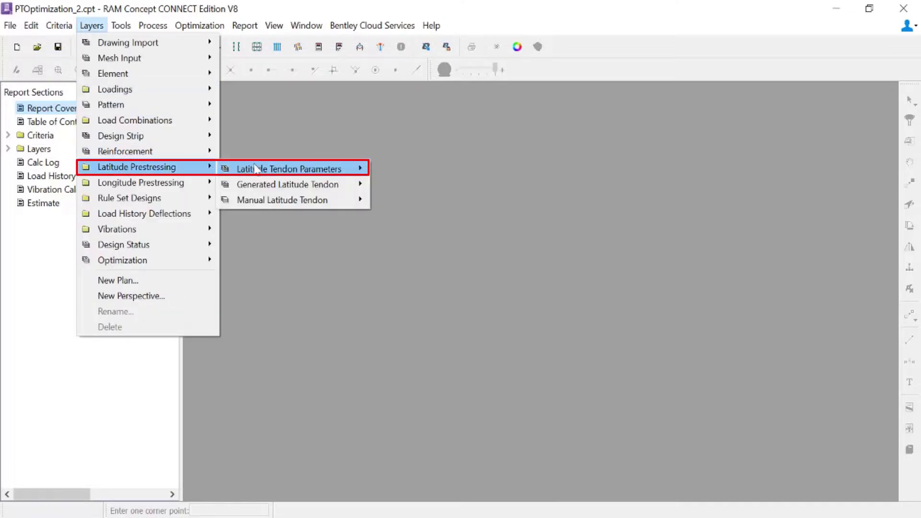
mouse_move(256, 169)
left_click(412, 170)
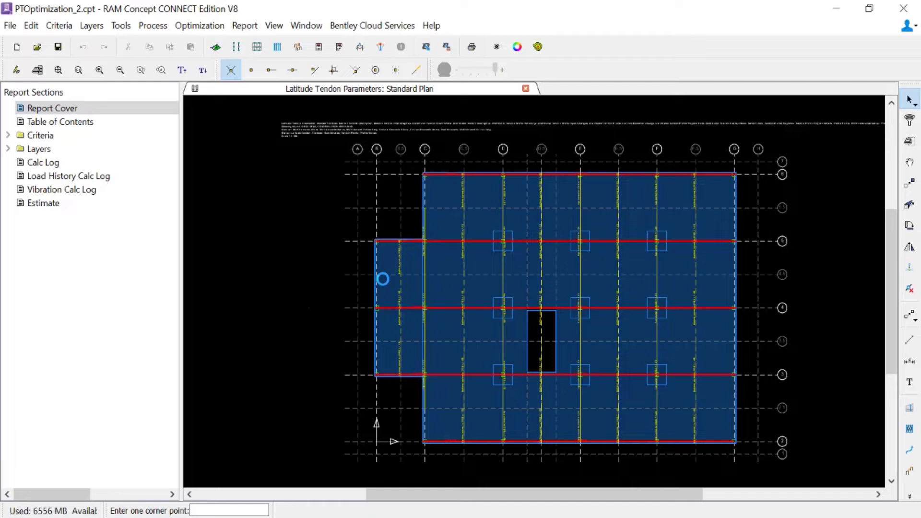